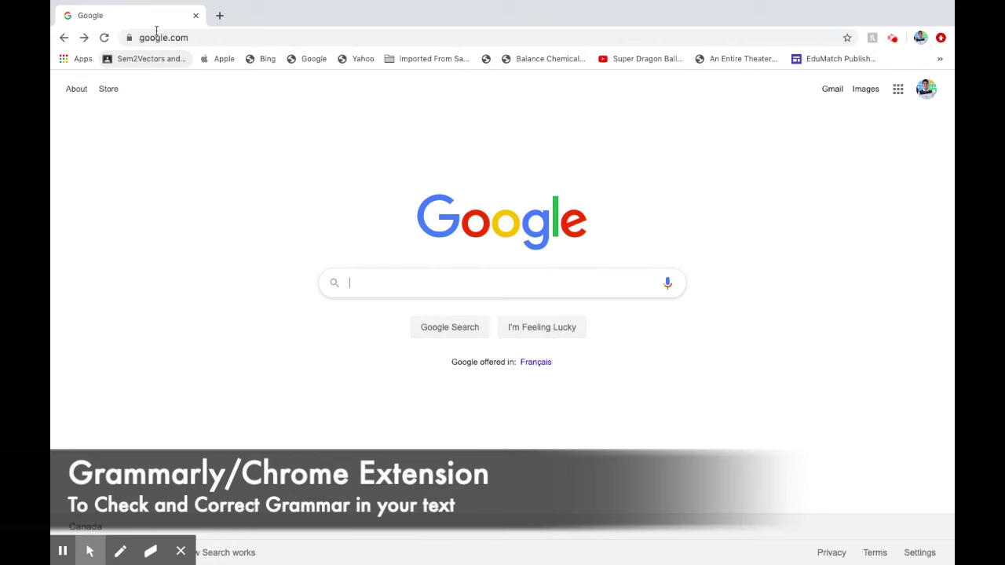
# - Go through Chrome Preferences to the Extensions page listing Honey and Screencastify
pyautogui.click(101, 7)
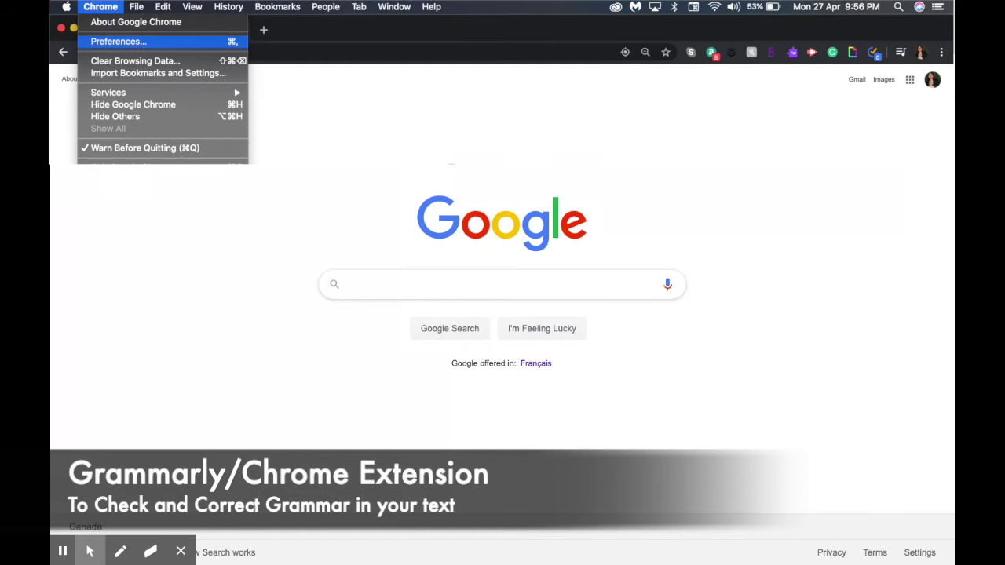
pyautogui.click(110, 41)
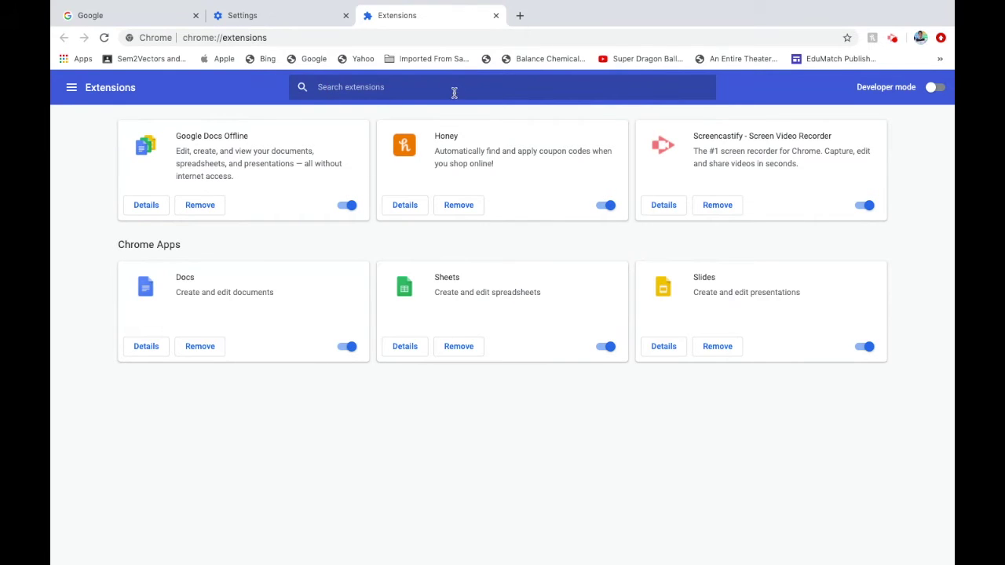
# - Open the Chrome Web Store from the Extensions menu and scroll through its Recommended For You listings
pyautogui.click(71, 89)
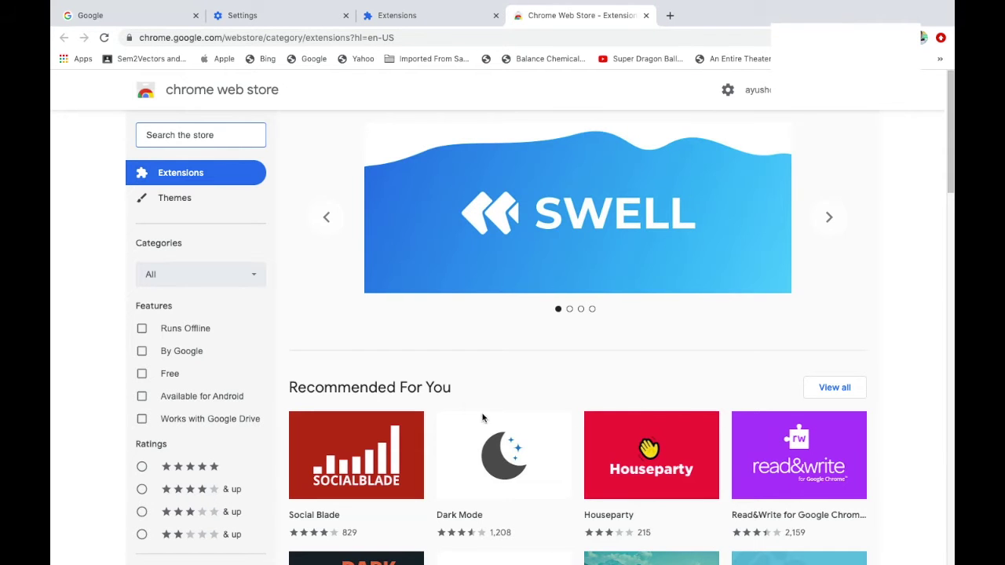
pyautogui.scroll(-3, 870, 498)
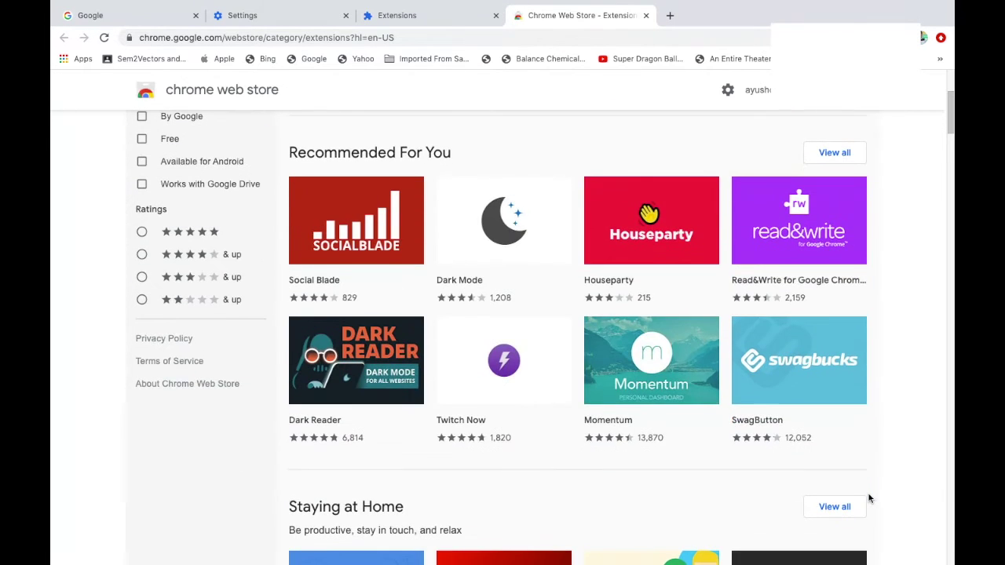
pyautogui.scroll(-10, 869, 498)
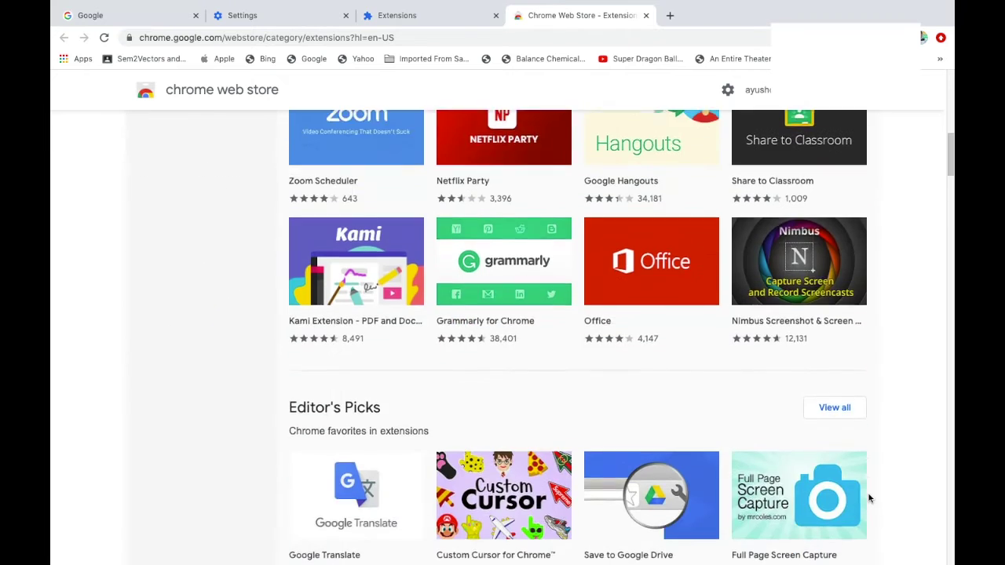
pyautogui.scroll(-1, 869, 498)
pyautogui.scroll(14, 869, 498)
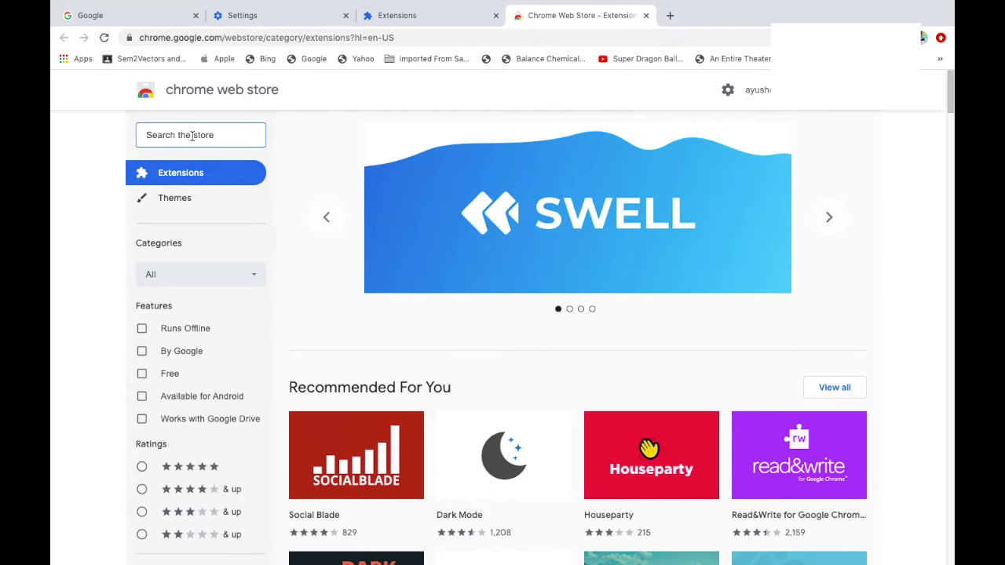
# - Search the store for 'Grammarly', pick 'grammarly for chrome', and add Grammarly for Chrome
pyautogui.click(193, 135)
pyautogui.write('Gramm')
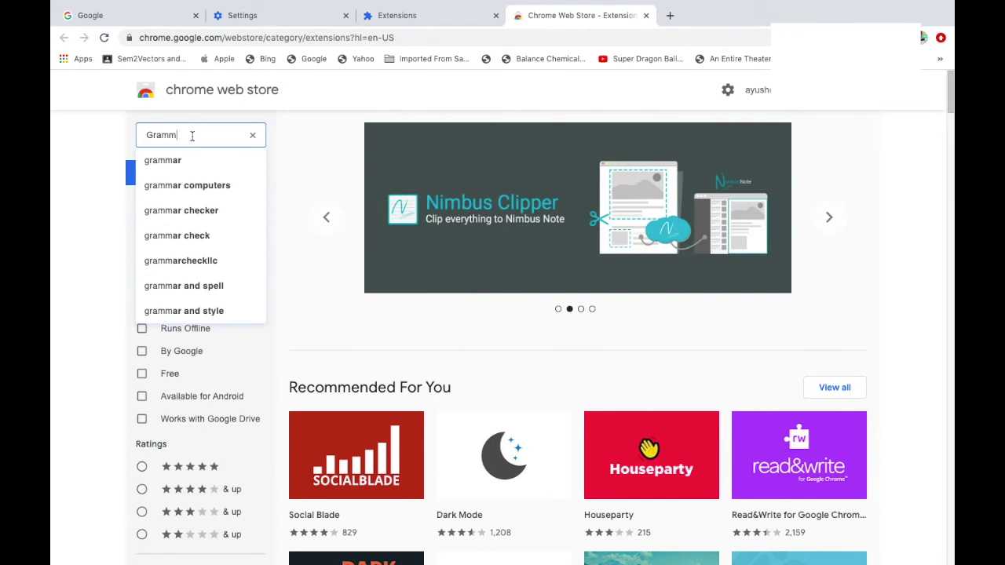
pyautogui.write('arl')
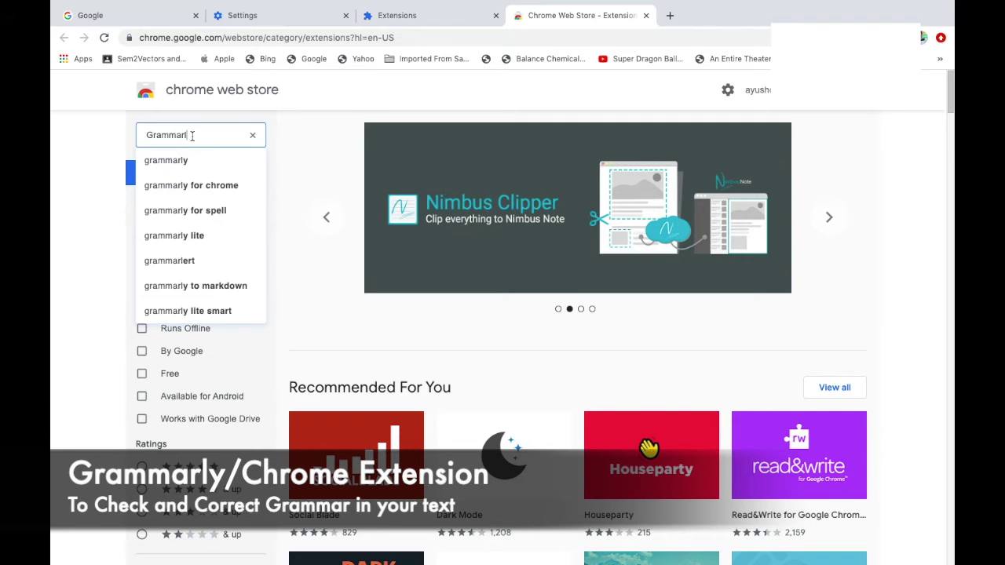
pyautogui.write('y')
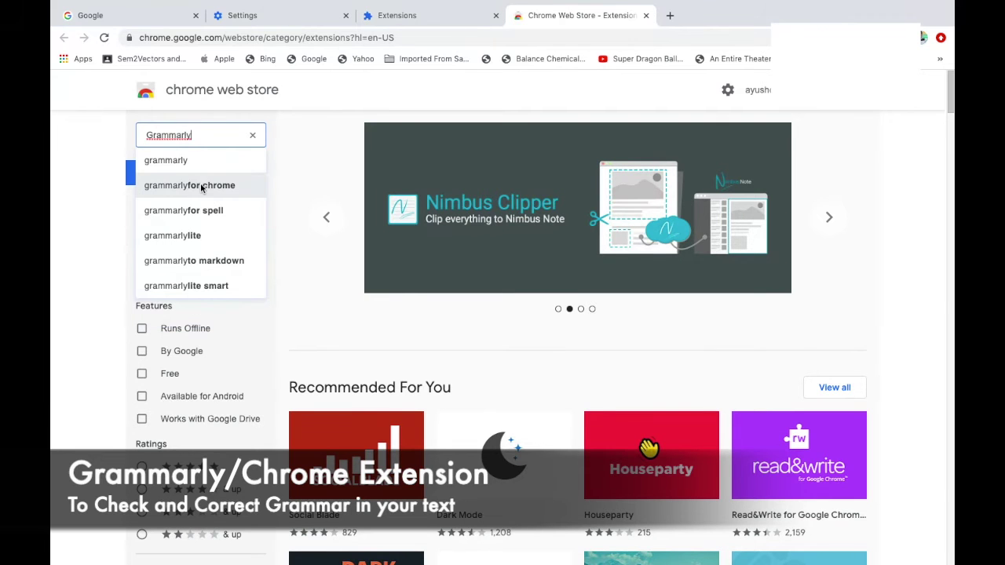
pyautogui.click(185, 186)
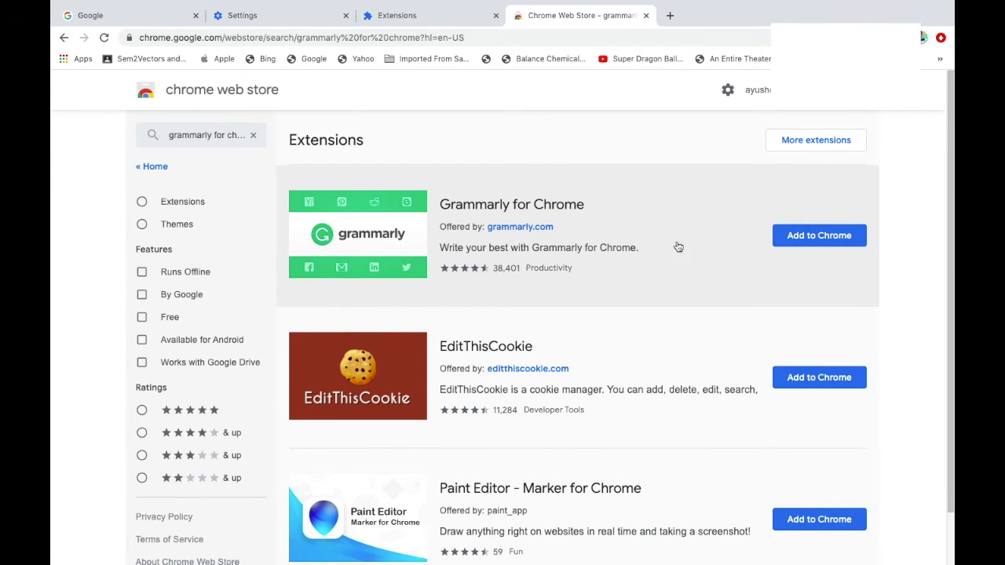
pyautogui.click(830, 239)
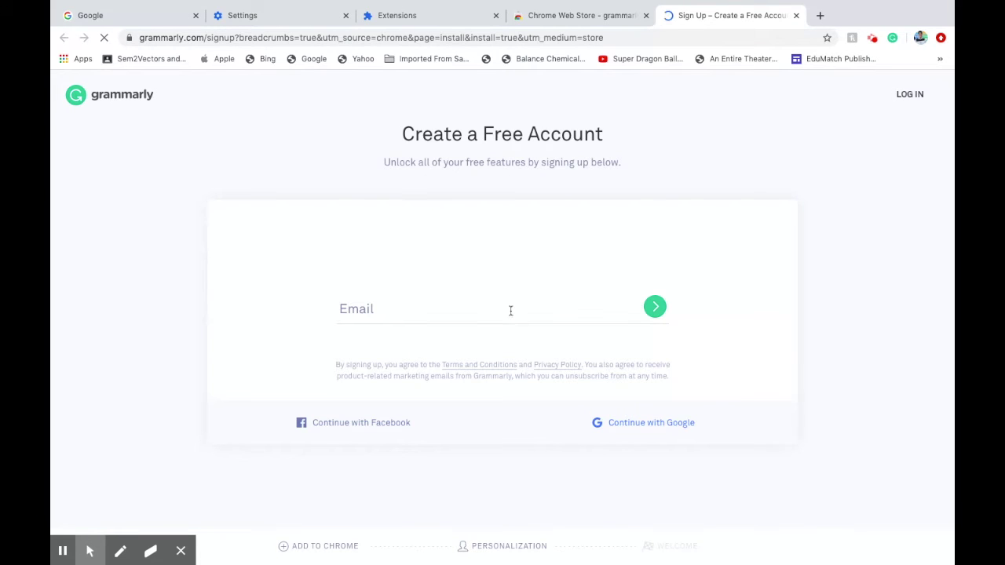
# - Sign up for Grammarly using a Google account and skip the Personalize Grammarly questions
pyautogui.click(636, 426)
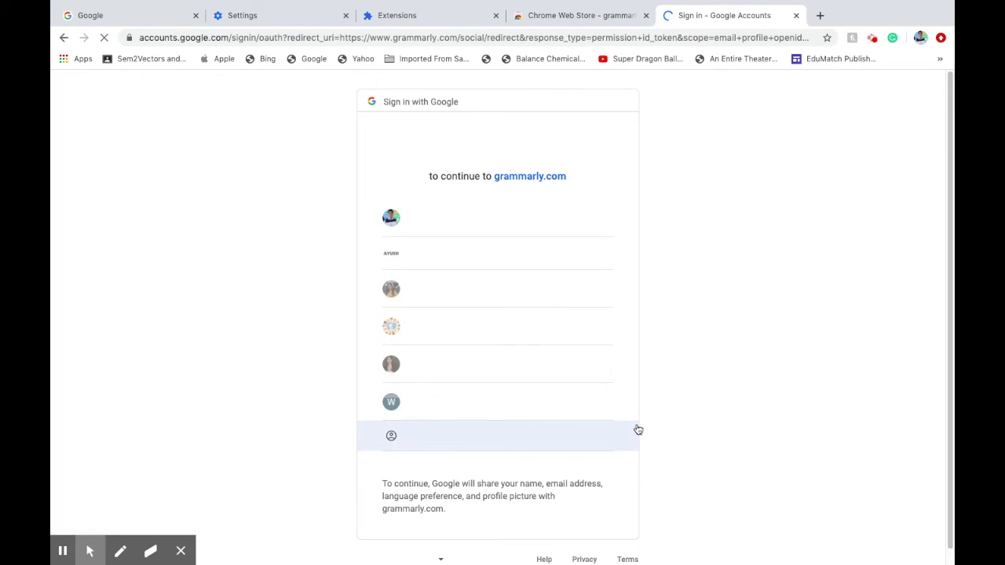
pyautogui.click(458, 217)
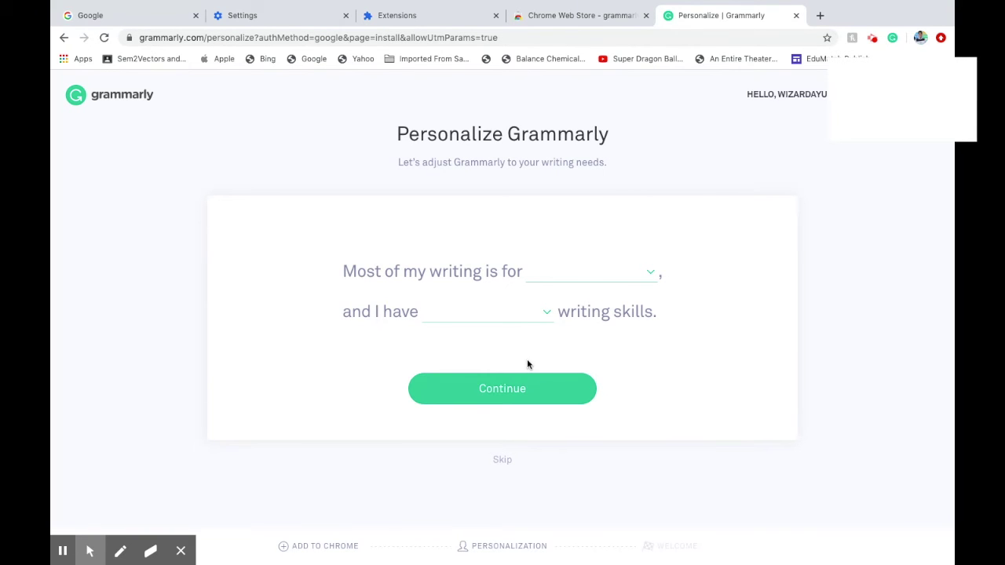
pyautogui.click(507, 397)
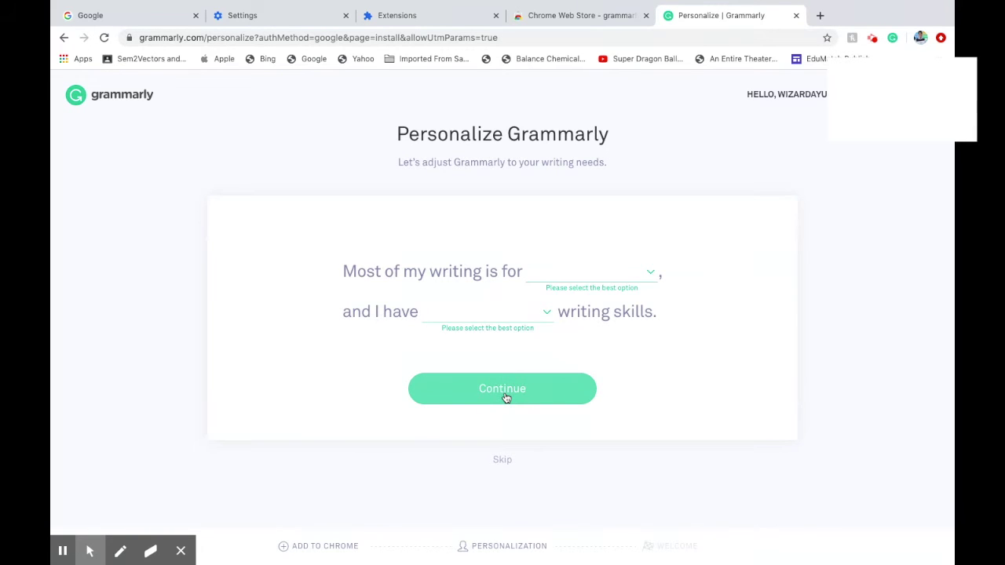
pyautogui.click(502, 460)
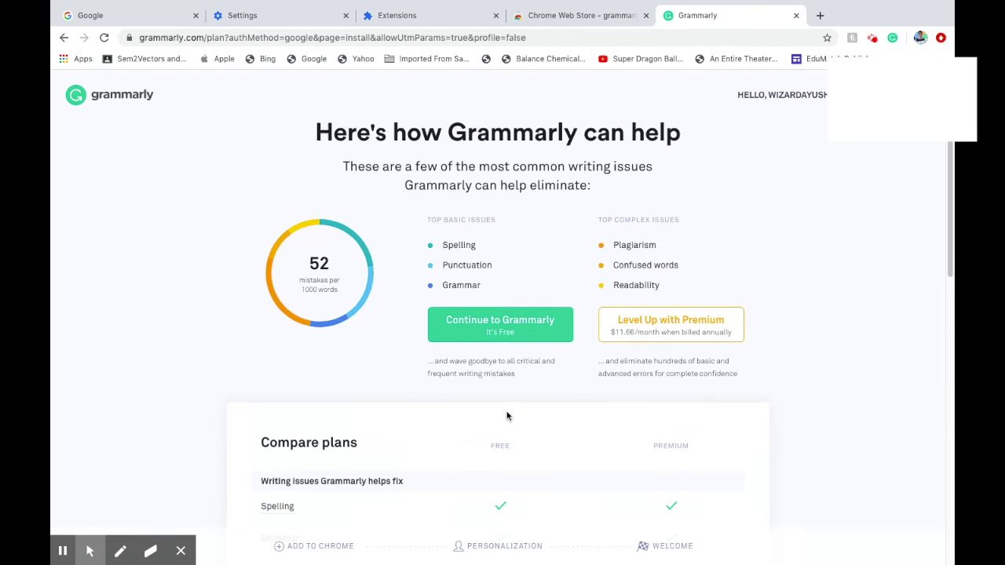
# - Continue with the free Grammarly plan and skip the editor tour to open the Demo document
pyautogui.click(505, 332)
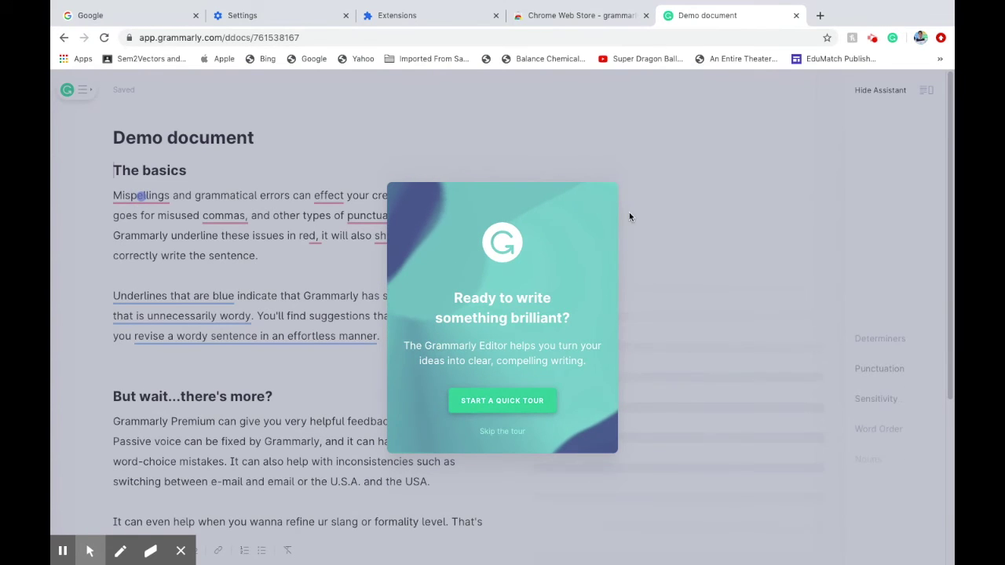
pyautogui.click(502, 431)
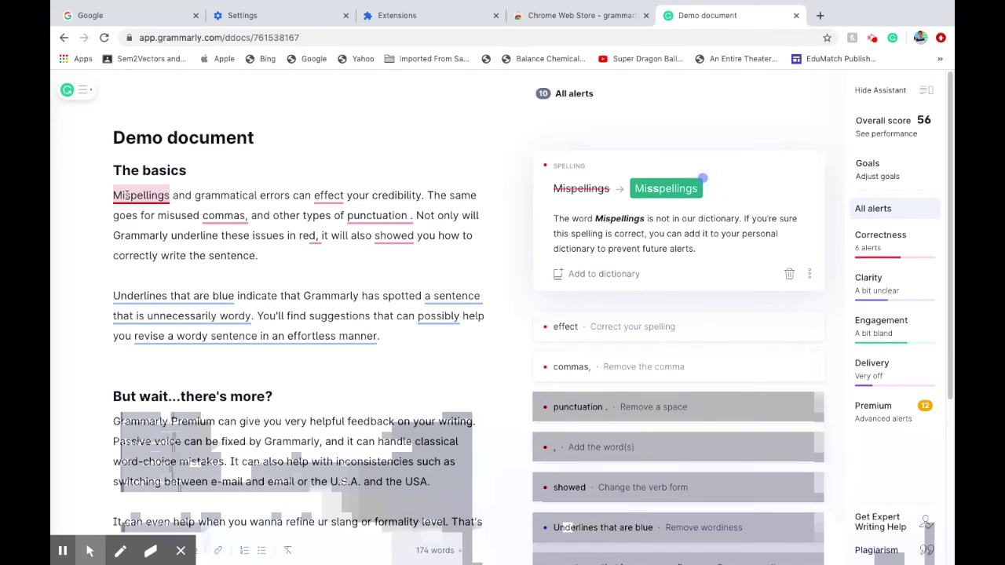
# - Accept 'affect' for 'effect', remove the space before the period, and fix 'showed' to 'show'
pyautogui.click(324, 198)
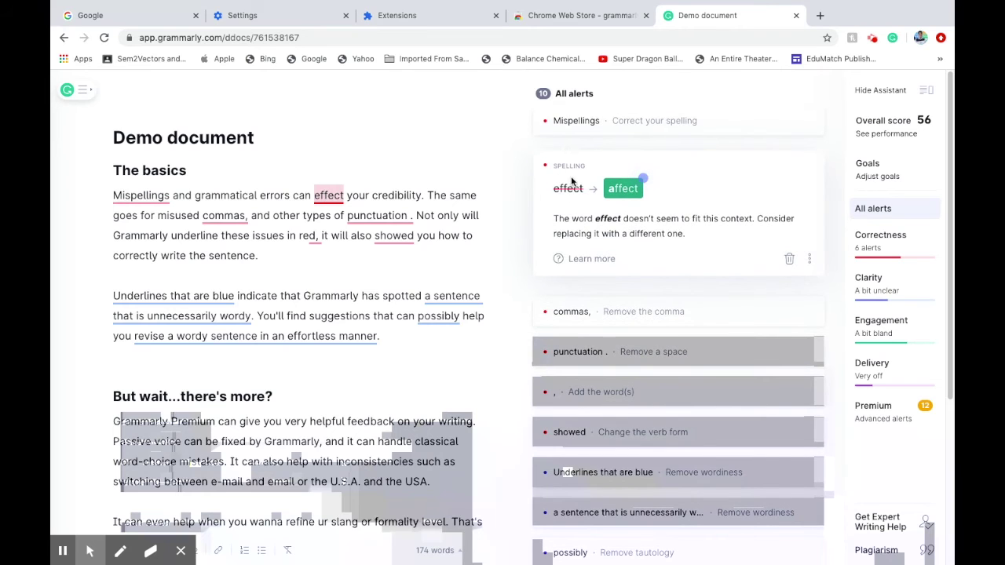
pyautogui.click(618, 192)
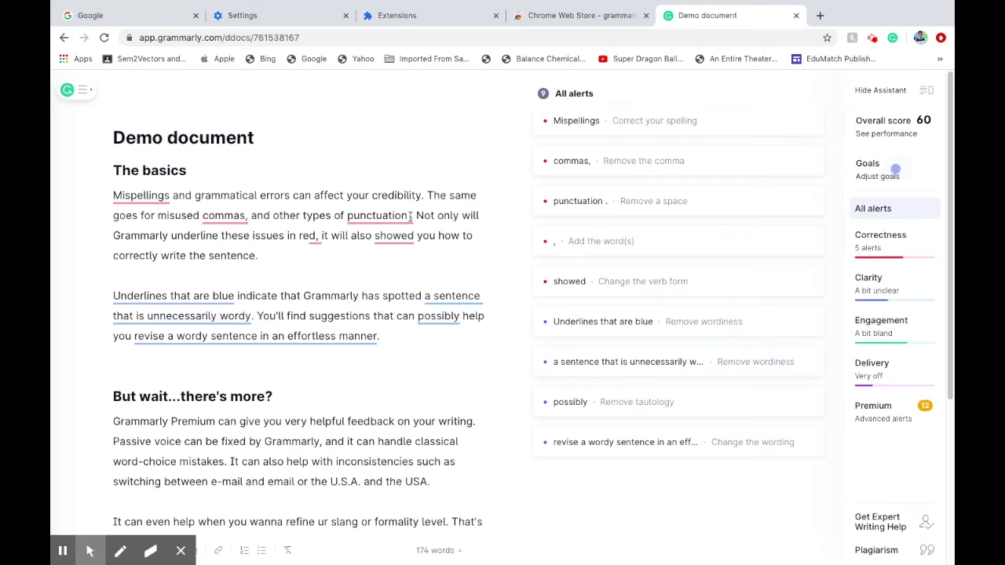
pyautogui.click(398, 217)
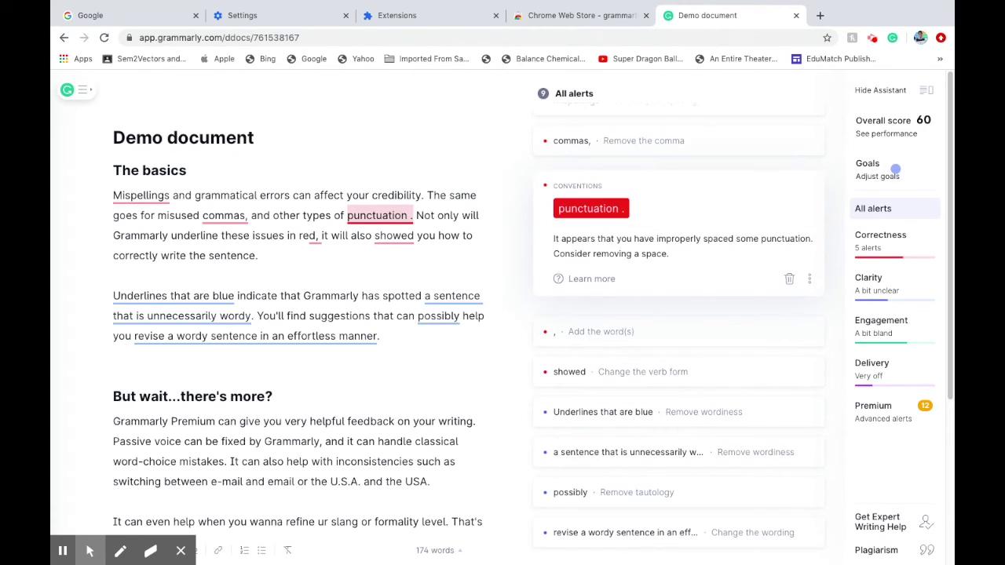
pyautogui.click(590, 210)
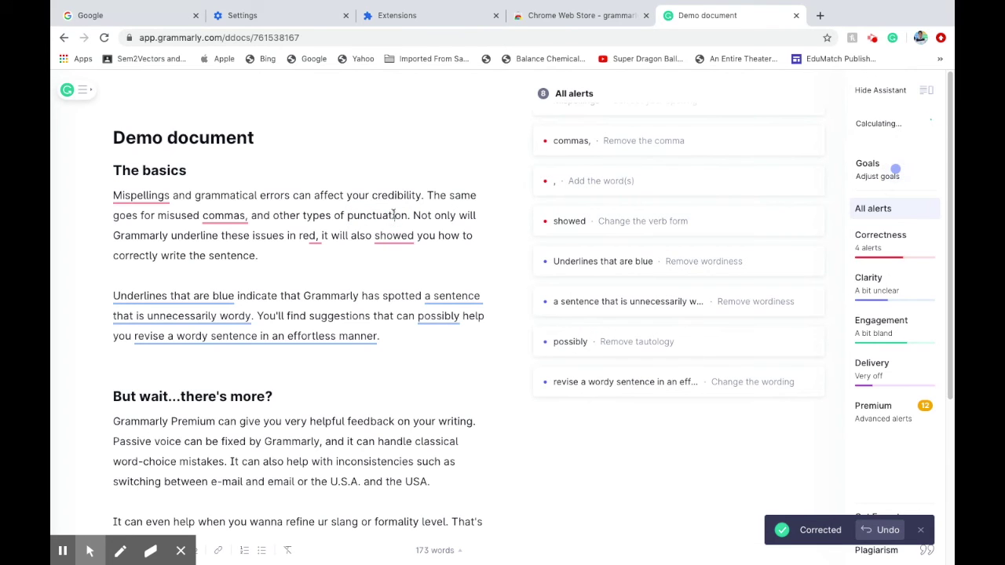
pyautogui.click(394, 236)
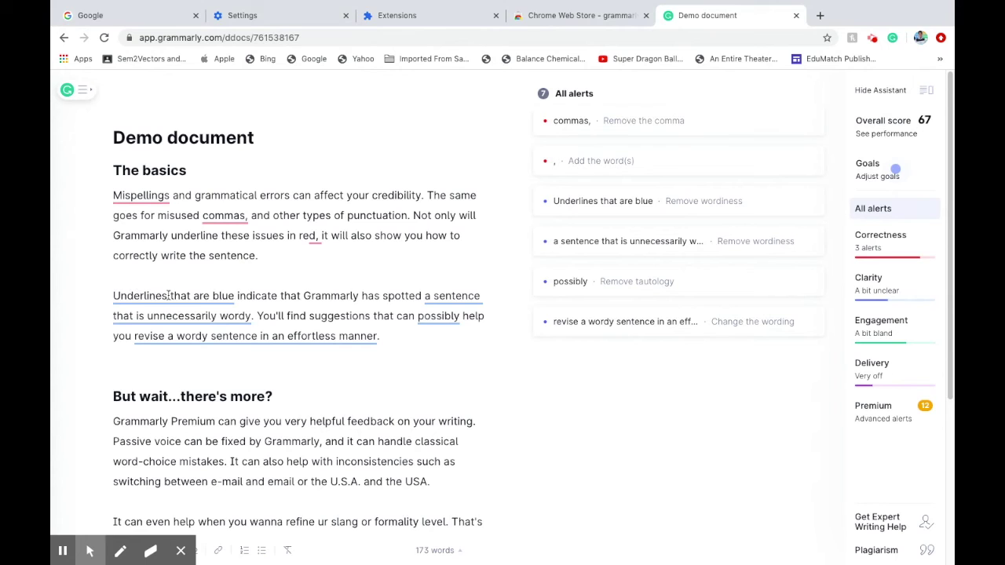
# - Accept 'Blue underlines' and 'an unnecessarily wordy sentence', then review the 'possibly' and 'effortless manner' alerts
pyautogui.click(210, 297)
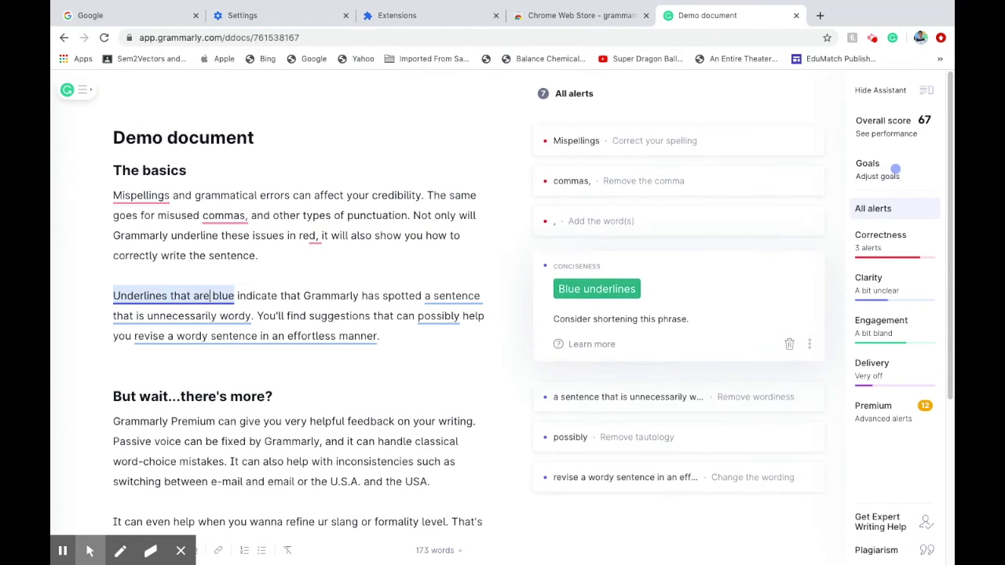
pyautogui.click(583, 289)
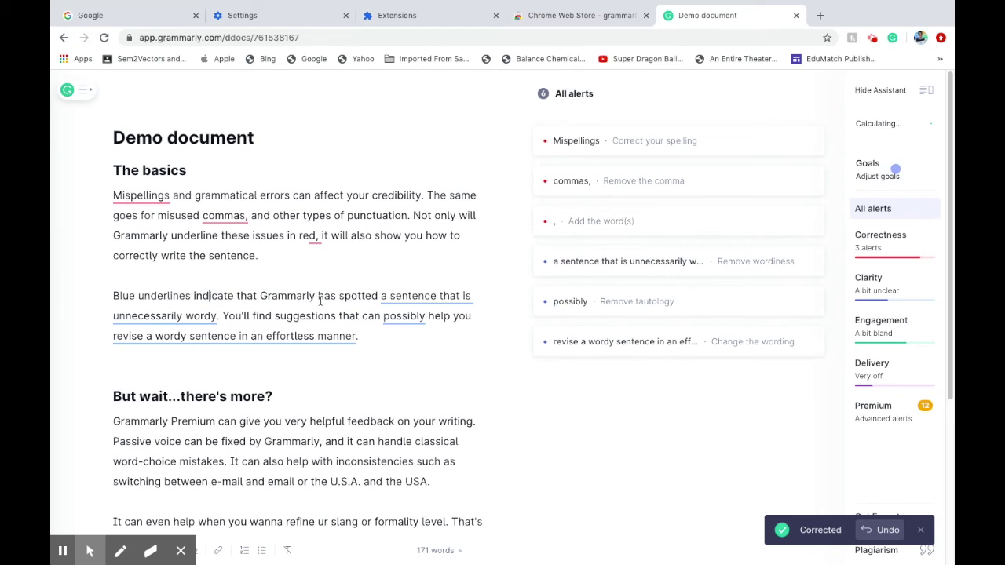
pyautogui.click(188, 316)
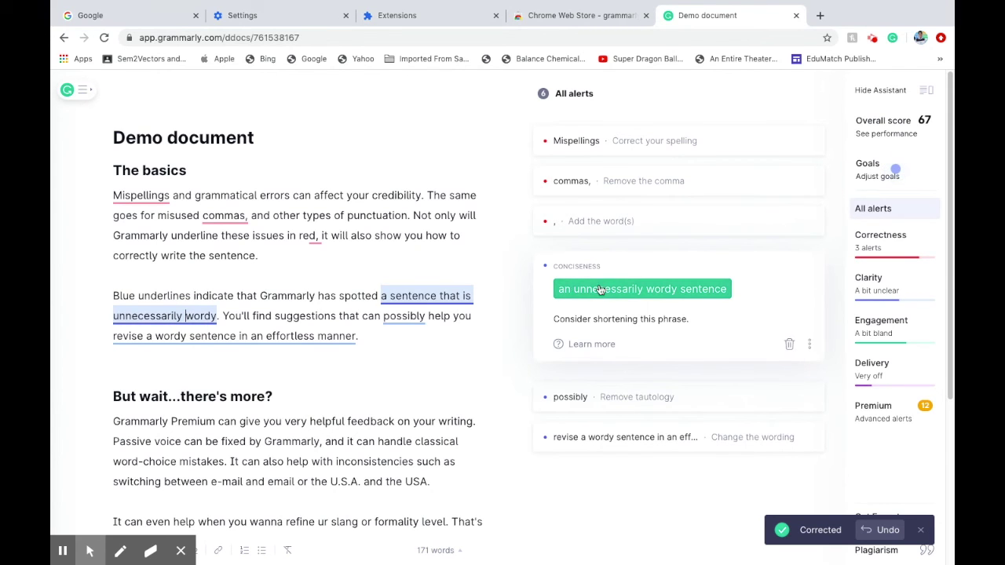
pyautogui.click(600, 290)
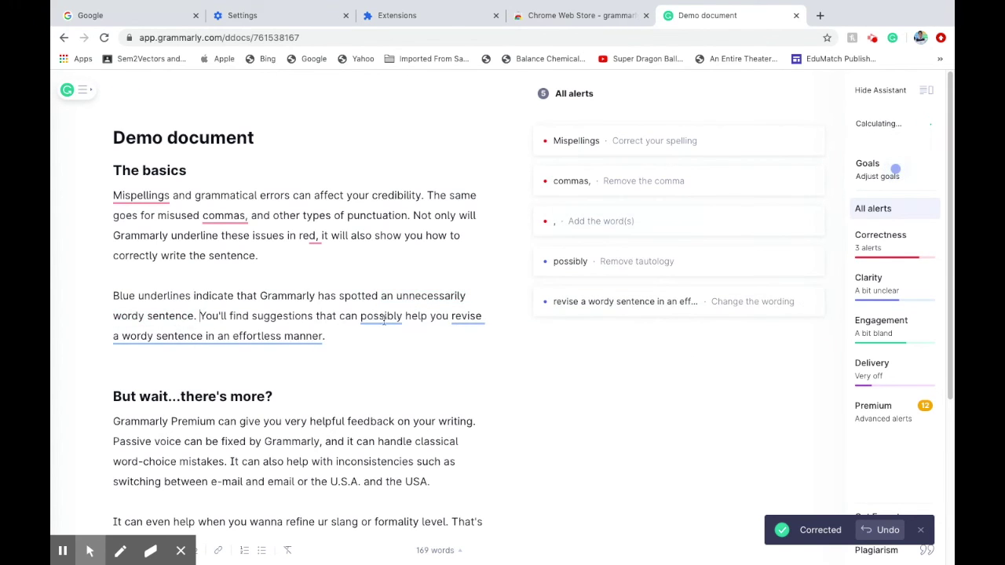
pyautogui.click(382, 315)
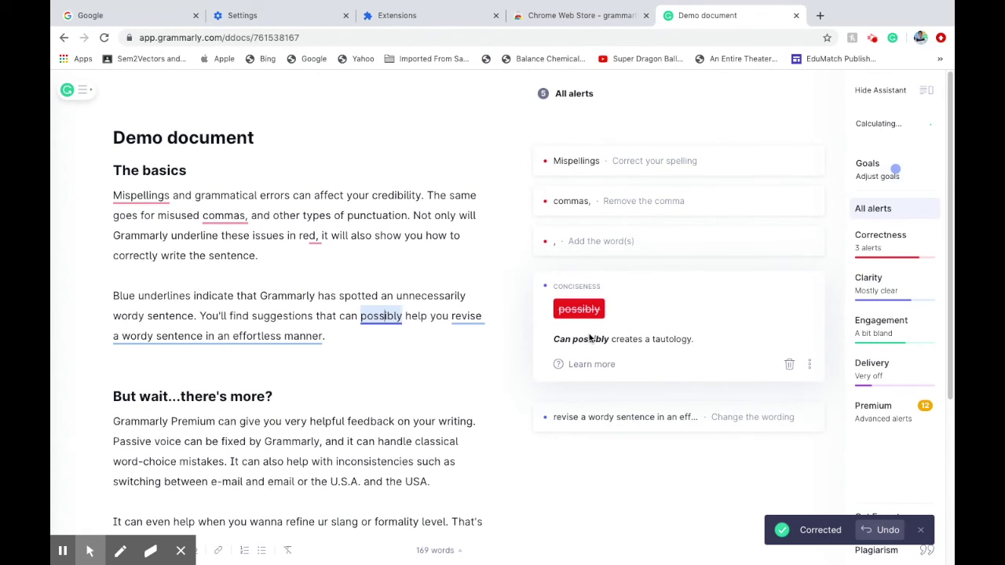
pyautogui.click(465, 316)
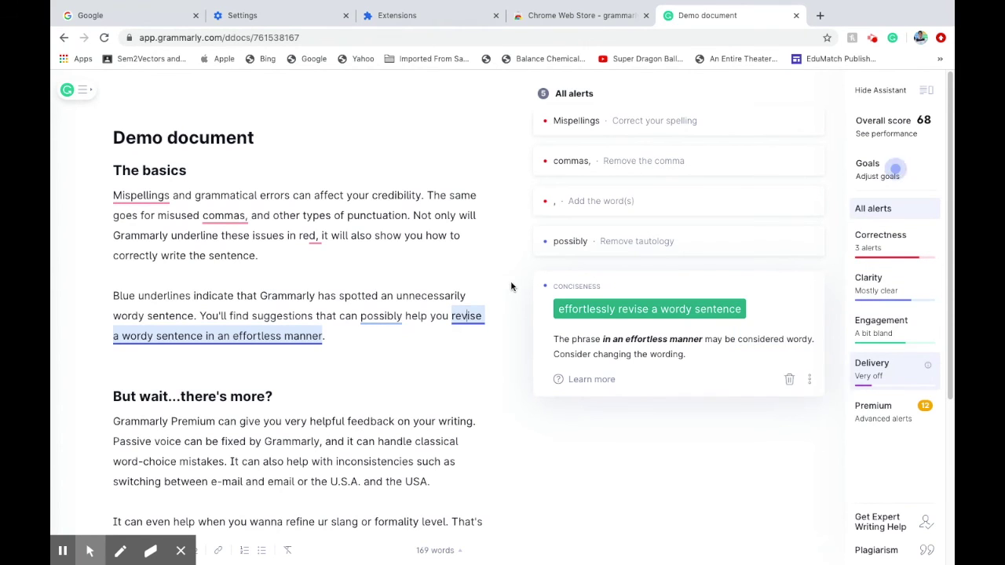
# - Remove the comma after 'commas', correct 'Mispellings' to 'Misspellings', and add 'but' after 'red,'
pyautogui.scroll(-3, 511, 286)
pyautogui.scroll(3, 511, 286)
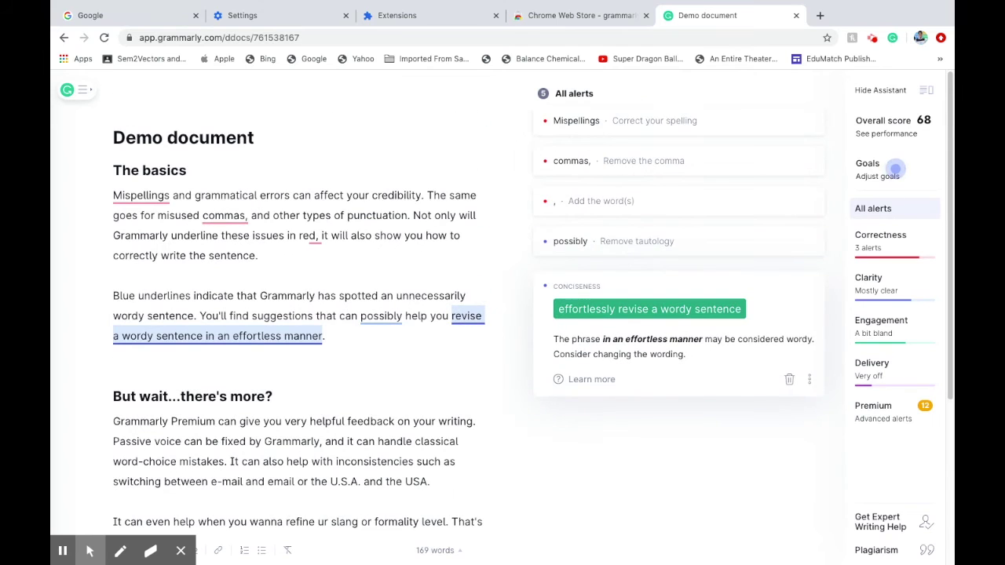
pyautogui.click(231, 215)
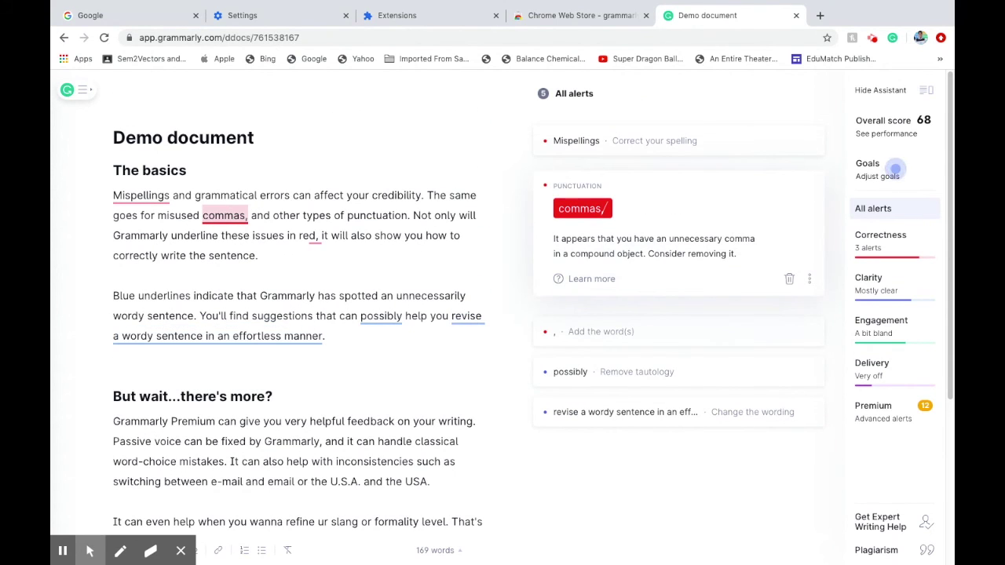
pyautogui.click(584, 209)
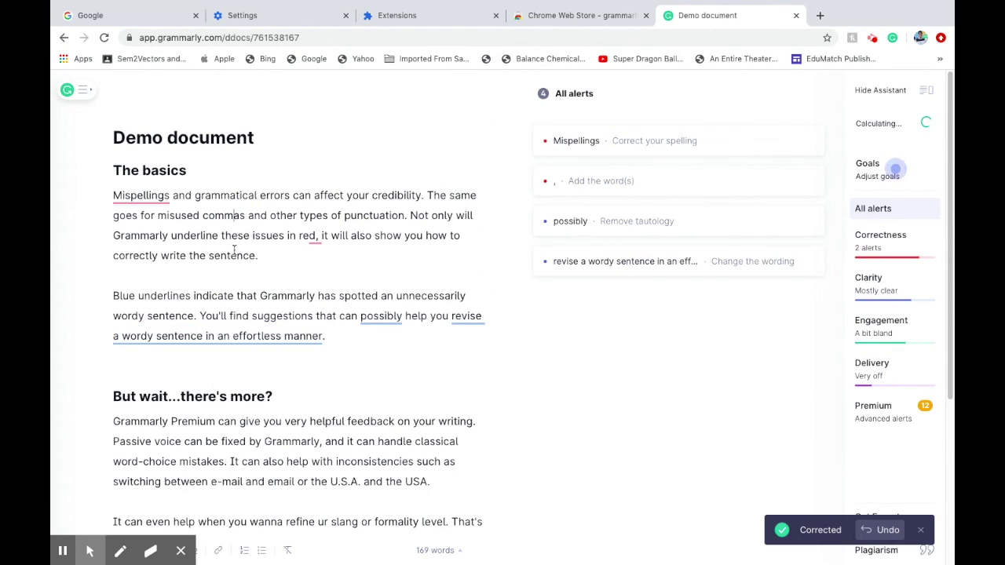
pyautogui.click(154, 196)
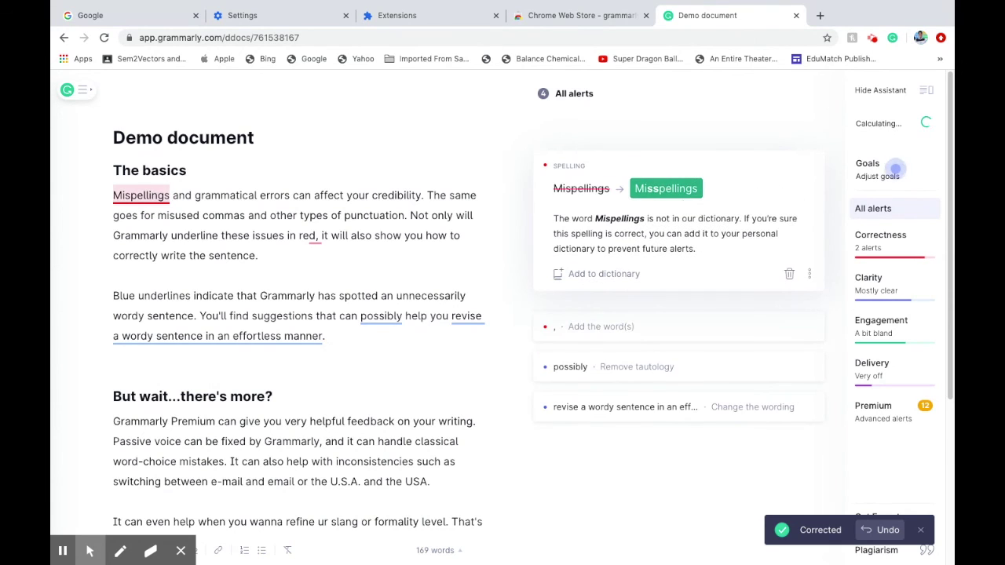
pyautogui.click(675, 189)
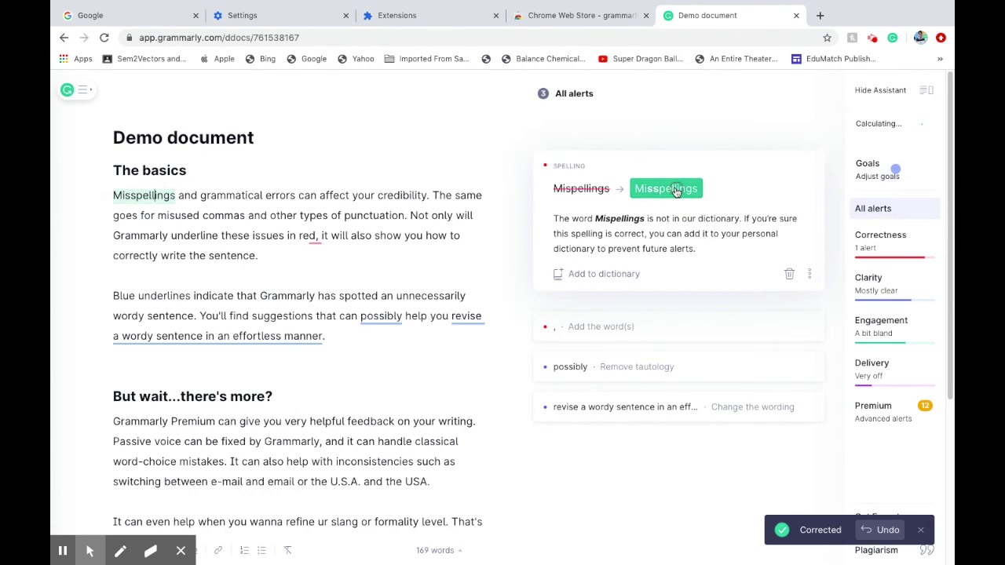
pyautogui.click(315, 238)
pyautogui.click(569, 229)
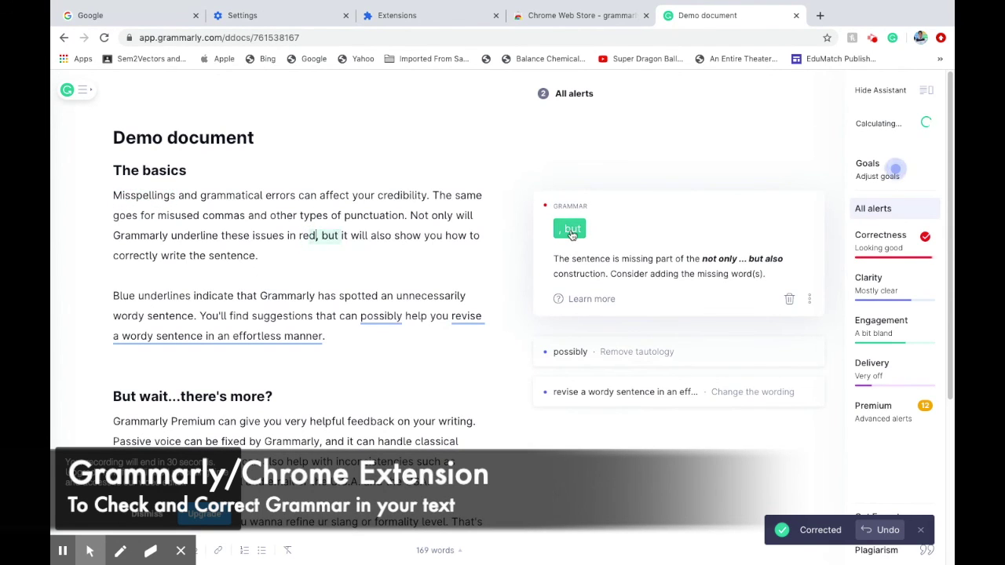